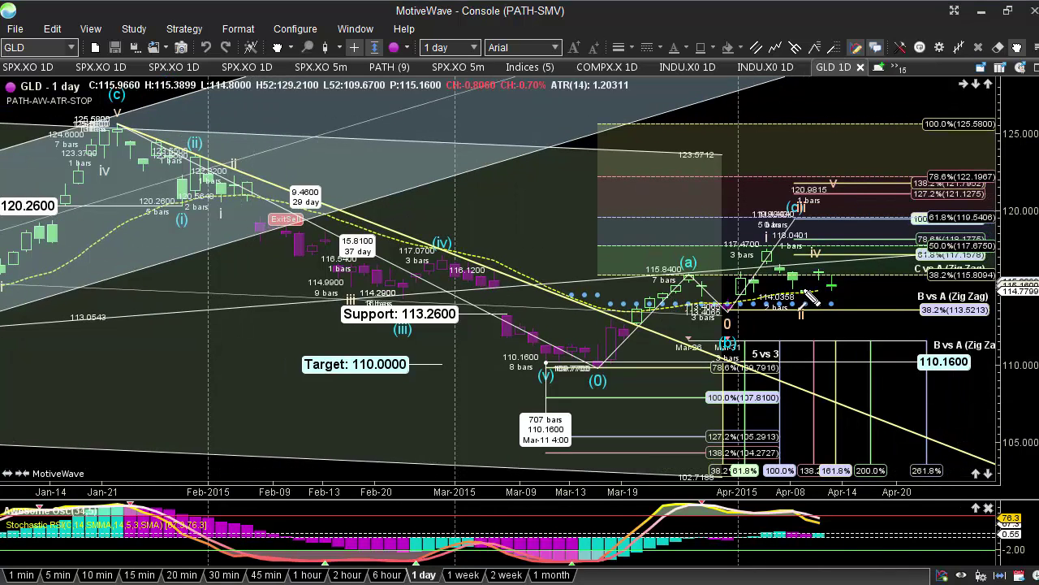
Sketch a sideways zigzag near wave iv, a rightward stall arrow, and a rally line up from wave 0.
left_click_drag(803, 292, 836, 288)
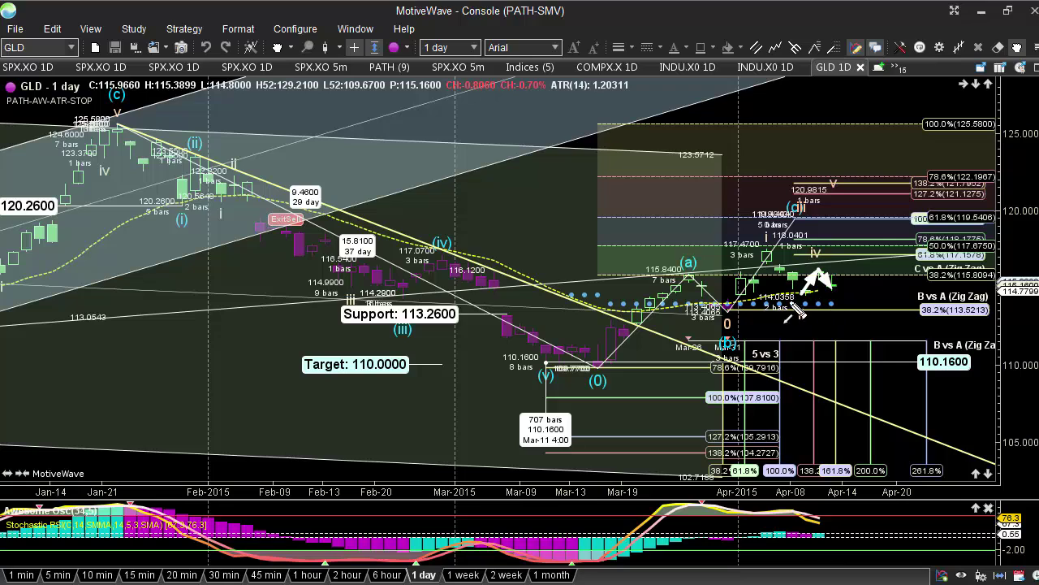
left_click_drag(779, 304, 889, 299)
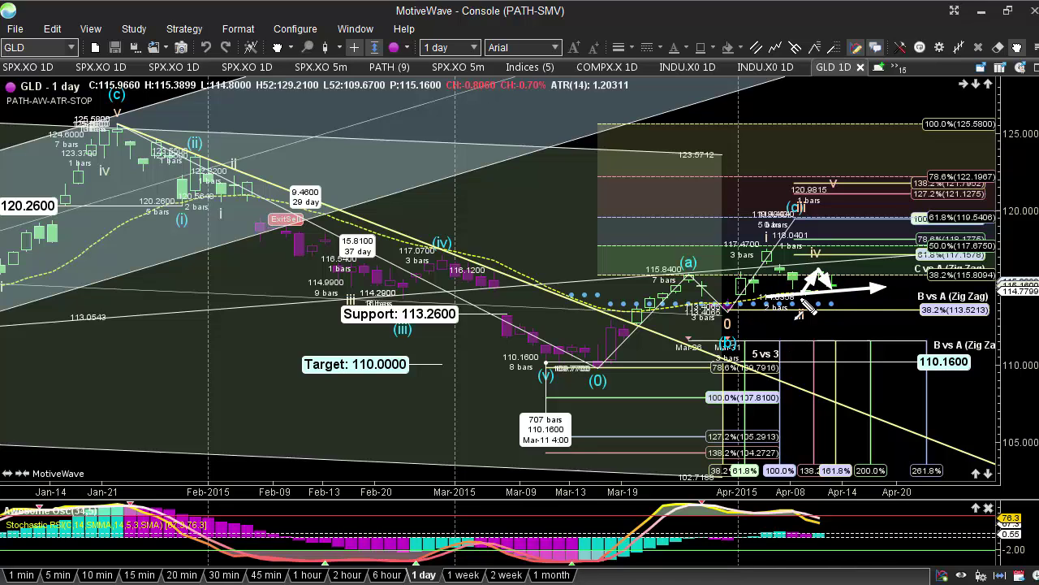
mouse_move(729, 321)
left_mouse_down()
mouse_move(779, 256)
mouse_move(824, 280)
left_mouse_up()
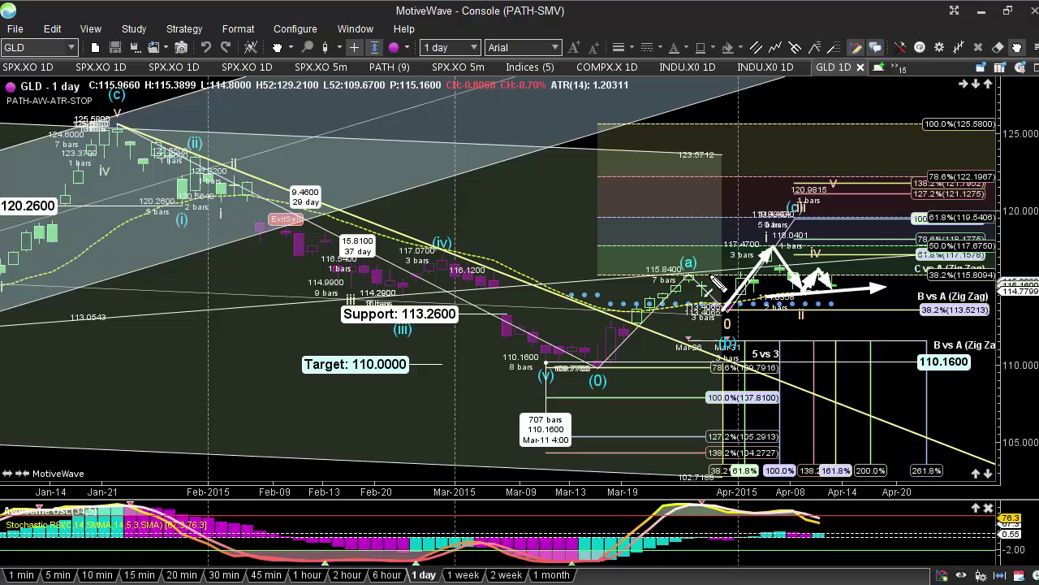
Draw a down arrow at wave (a) and a line marking the 116 level.
left_click_drag(674, 218, 676, 268)
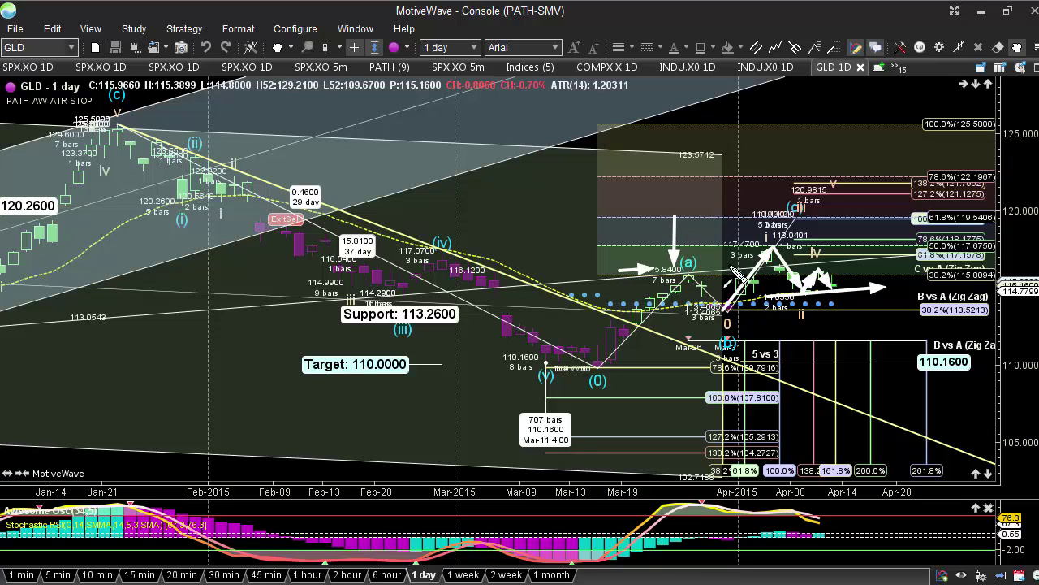
mouse_move(618, 270)
left_mouse_down()
mouse_move(881, 283)
mouse_move(901, 201)
left_mouse_up()
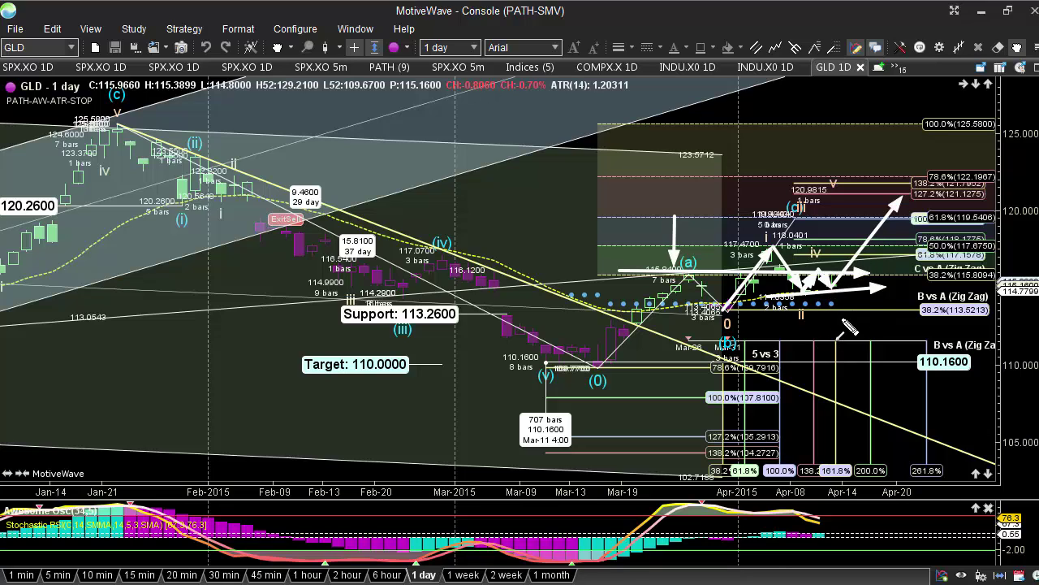
Draw a breakdown arrow's head and shaft pointing down from the sideways range.
left_click_drag(834, 302, 851, 323)
left_click_drag(836, 278, 847, 318)
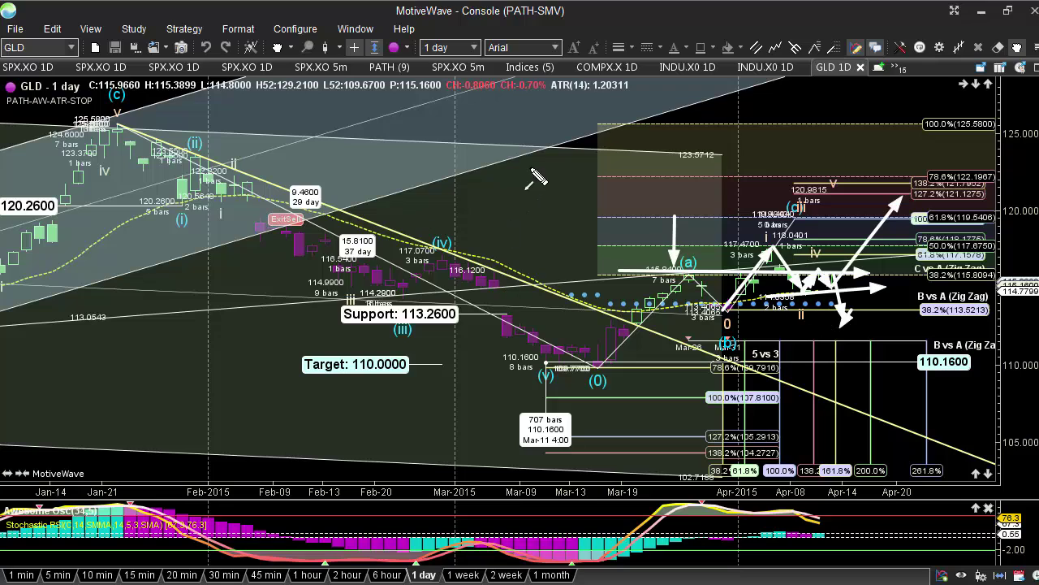
Draw a long arrow from mid-chart toward the 117.47 swing high near wave (a).
left_click_drag(552, 235, 741, 252)
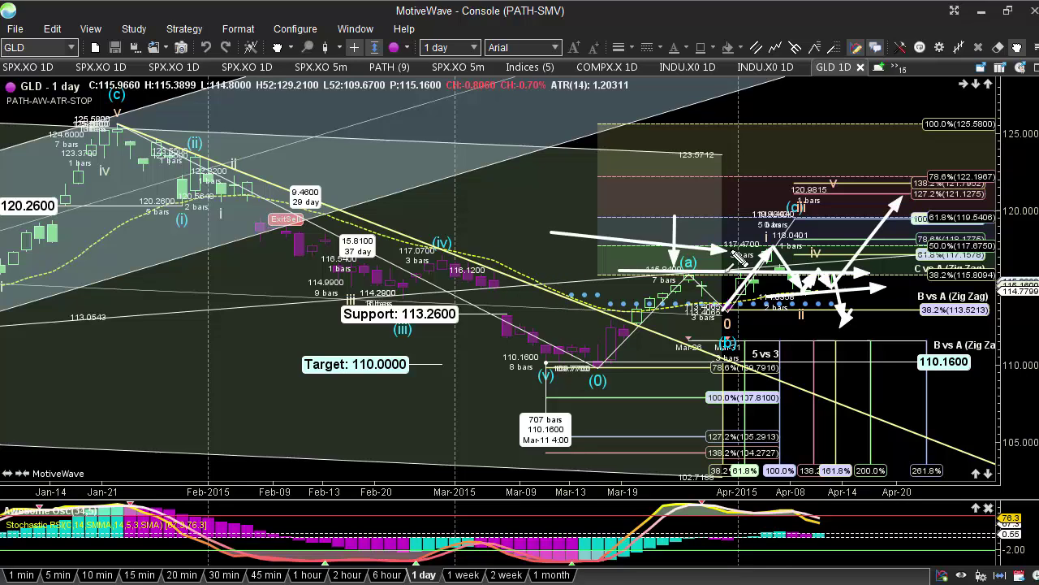